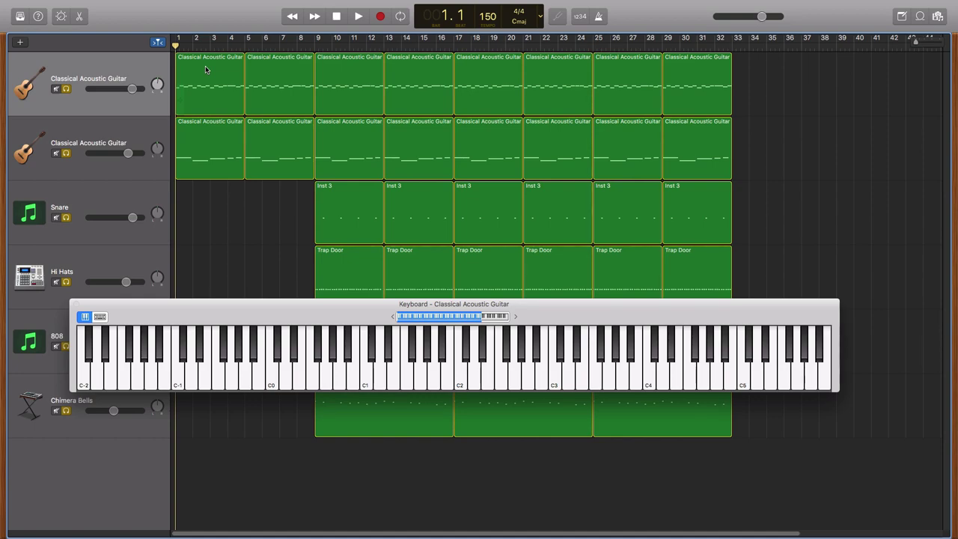
- Mute the second Classical Acoustic Guitar track and play the arrangement briefly to check it
{"action": "left_click", "coordinate": [55, 154]}
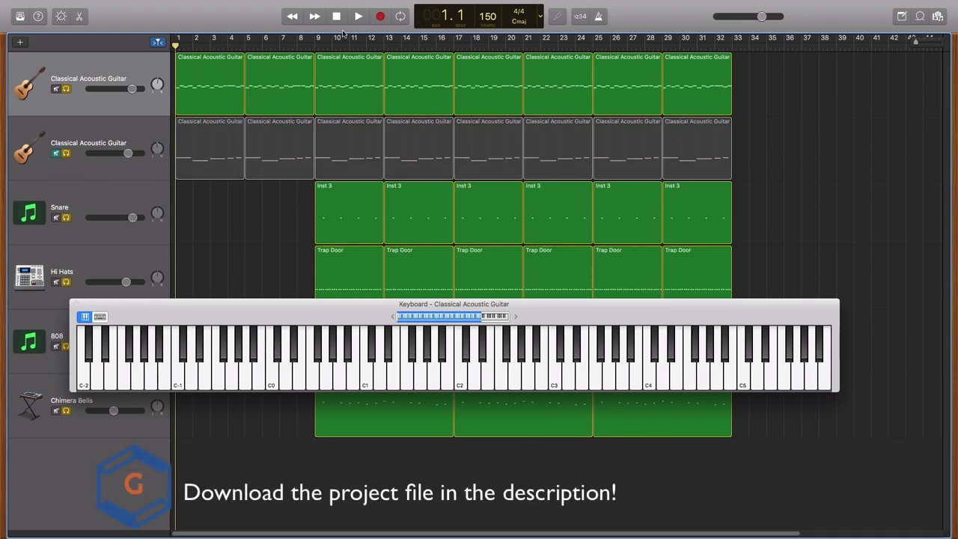
{"action": "left_click", "coordinate": [359, 17]}
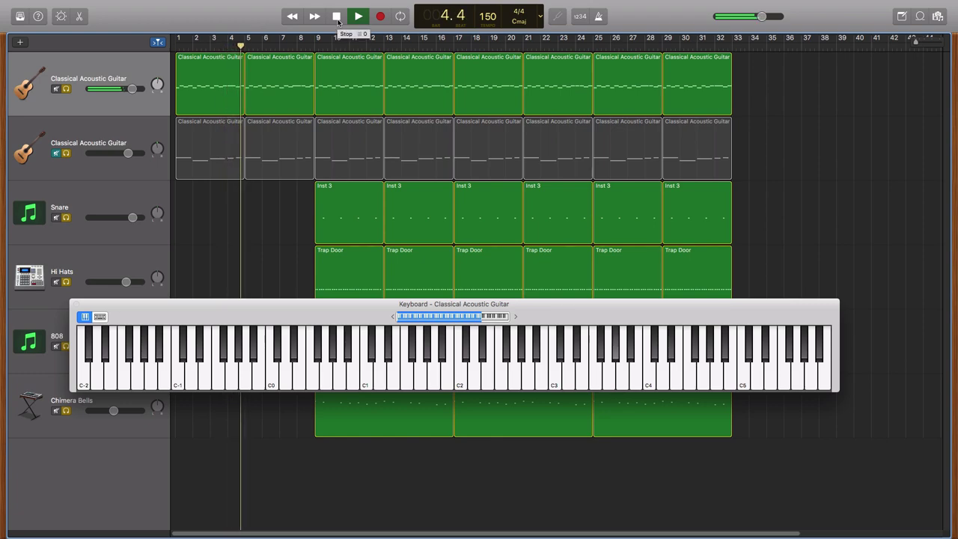
{"action": "left_click", "coordinate": [337, 21]}
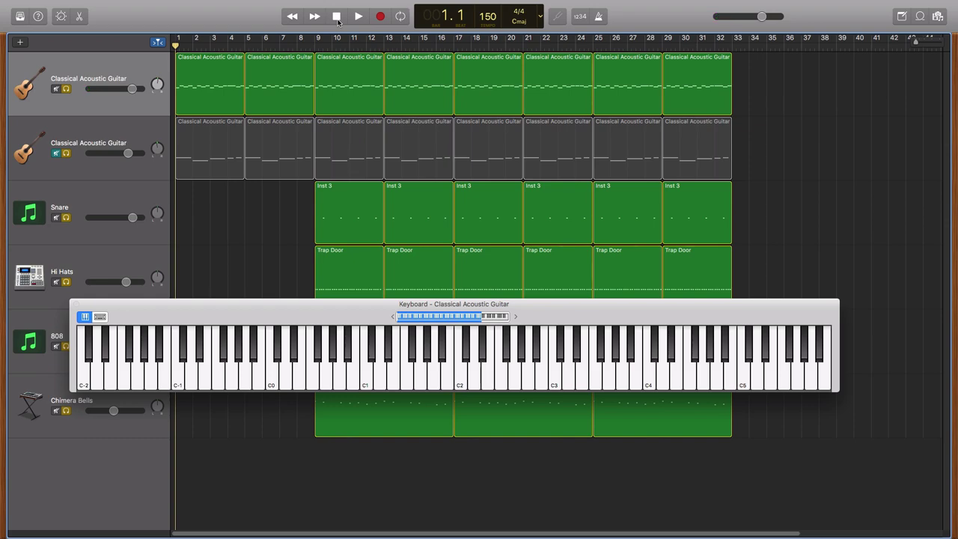
- Play E3, E3–G#3 chords, A3 and G3 on the guitar with musical typing
{"action": "key", "text": "d"}
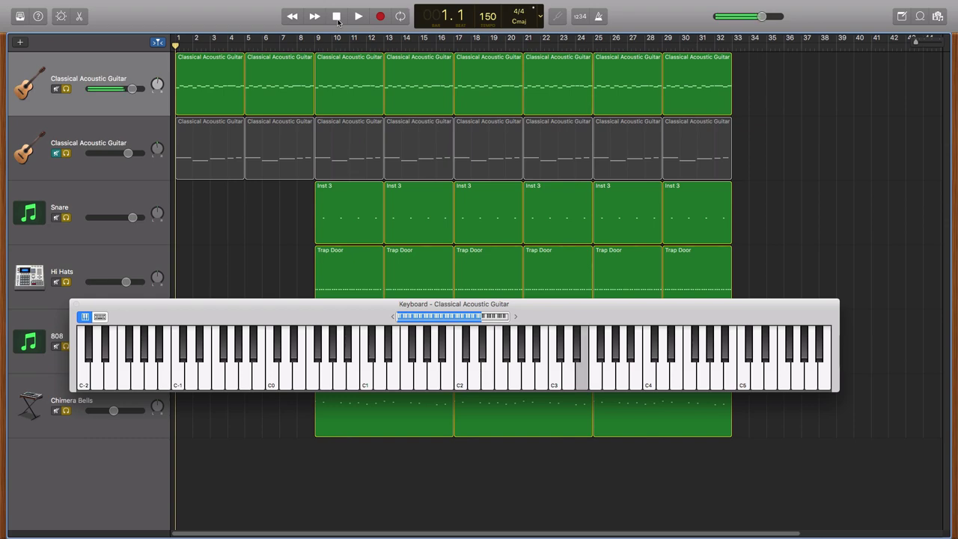
{"action": "key", "text": "d"}
{"action": "key", "text": "y"}
{"action": "key", "text": "d"}
{"action": "key", "text": "y"}
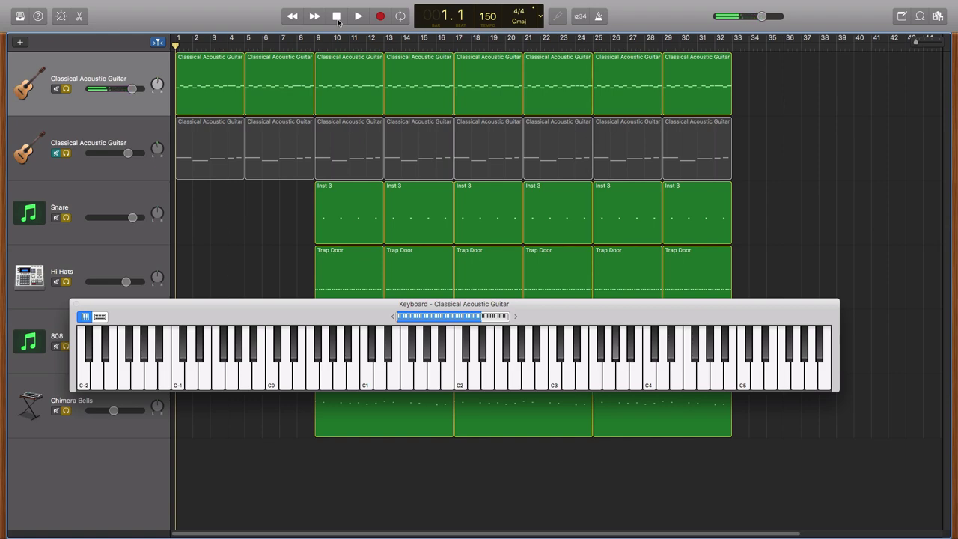
{"action": "key", "text": "h"}
{"action": "key", "text": "d"}
{"action": "key", "text": "y"}
{"action": "key", "text": "d"}
{"action": "key", "text": "y"}
{"action": "key", "text": "y"}
{"action": "key", "text": "d"}
{"action": "key", "text": "y"}
{"action": "key", "text": "g"}
- Unmute the second guitar track and mute the first guitar track
{"action": "left_click", "coordinate": [96, 130]}
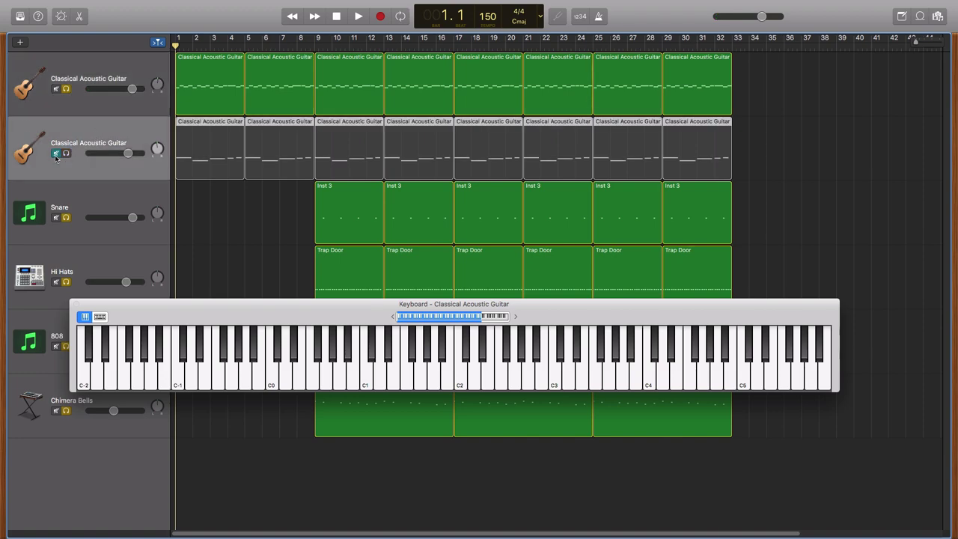
{"action": "left_click", "coordinate": [54, 153]}
{"action": "left_click", "coordinate": [55, 90]}
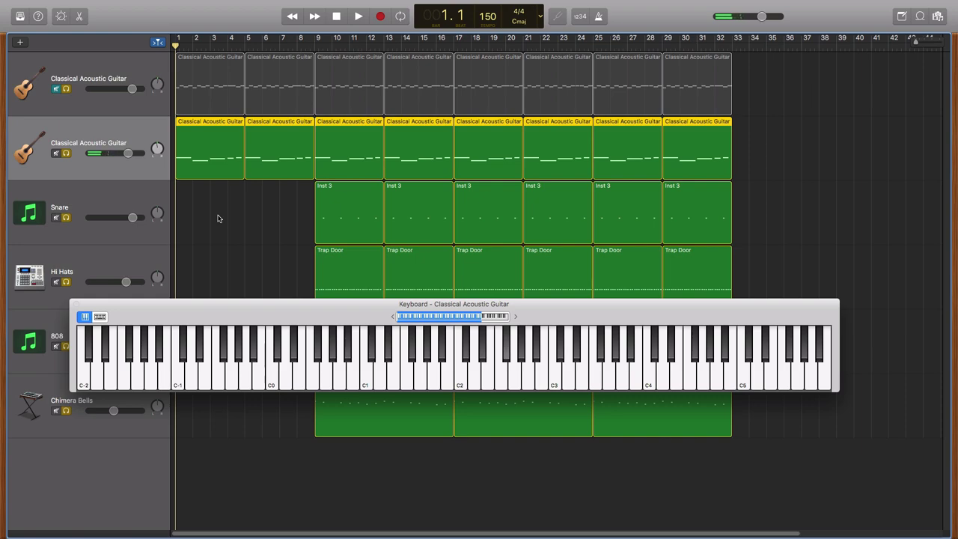
- Play F#2, B2 and C3 on the second guitar, then unmute the first and play both
{"action": "key", "text": "t"}
{"action": "key", "text": "j"}
{"action": "key", "text": "k"}
{"action": "left_click", "coordinate": [56, 89]}
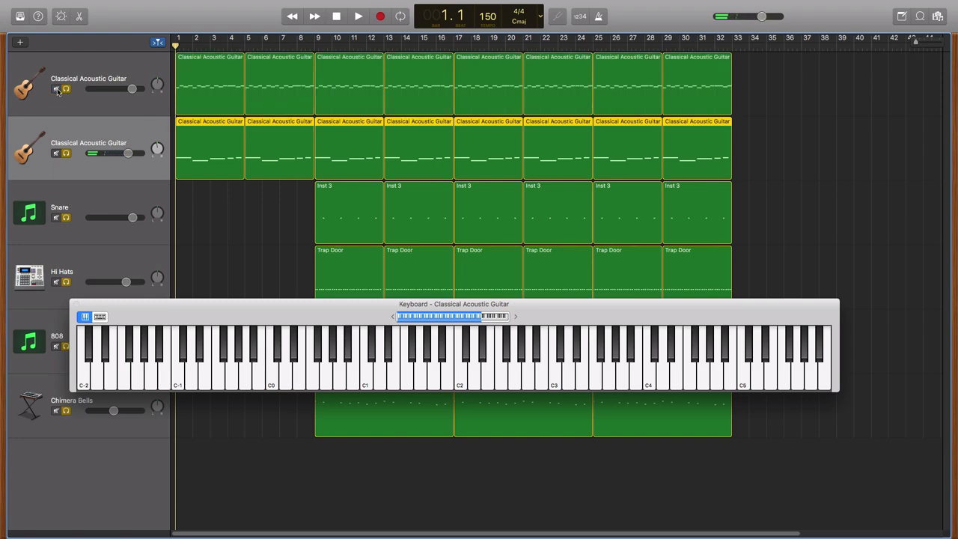
{"action": "left_click", "coordinate": [358, 20]}
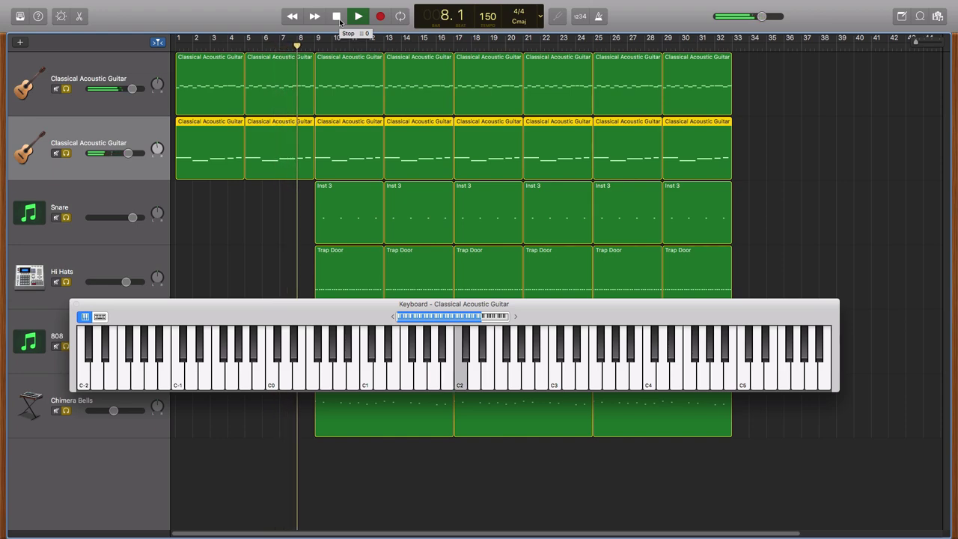
- Stop playback, move the playhead to bar 9, and mute both guitar tracks
{"action": "left_click", "coordinate": [337, 16]}
{"action": "left_click", "coordinate": [336, 15]}
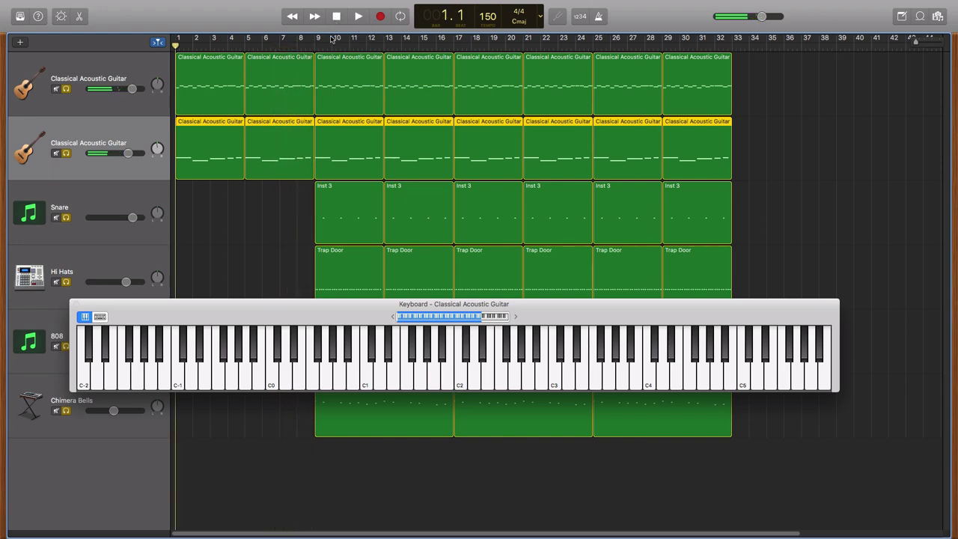
{"action": "left_click", "coordinate": [317, 47]}
{"action": "left_click", "coordinate": [57, 153]}
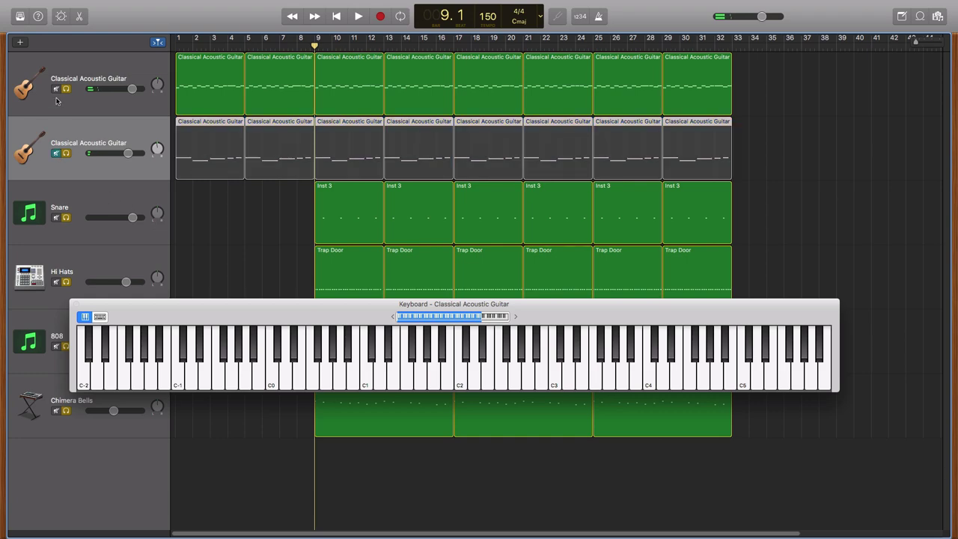
{"action": "left_click", "coordinate": [57, 89]}
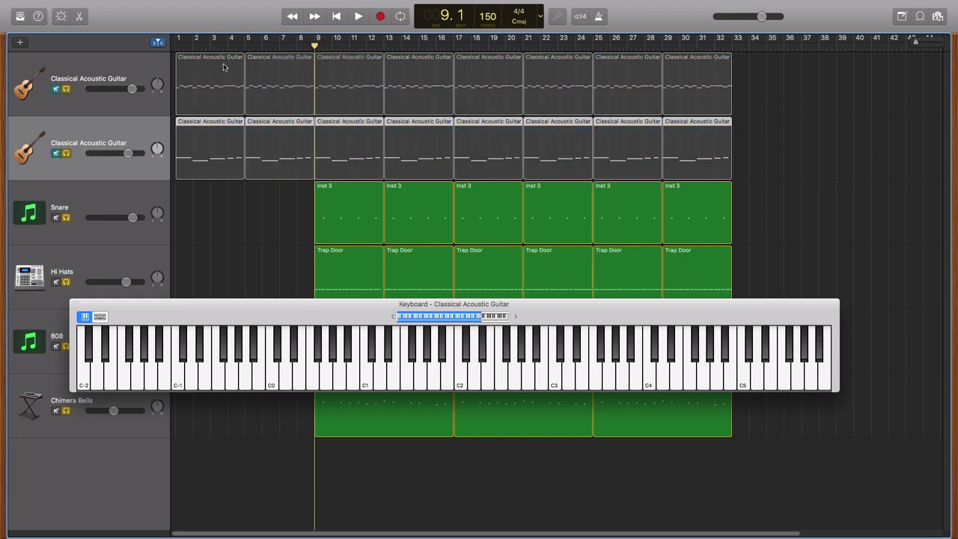
{"action": "left_click", "coordinate": [75, 75]}
{"action": "left_click", "coordinate": [86, 126]}
{"action": "left_click", "coordinate": [124, 73]}
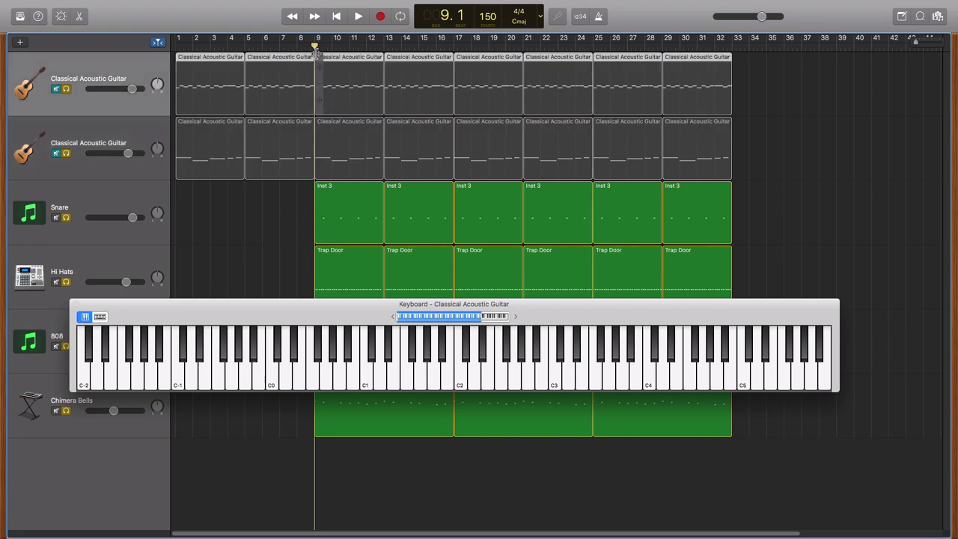
- Mute 808, Chimera Bells and Hi Hats, then play the snare alone from bar 9
{"action": "left_click_drag", "start_coordinate": [149, 309], "coordinate": [269, 348]}
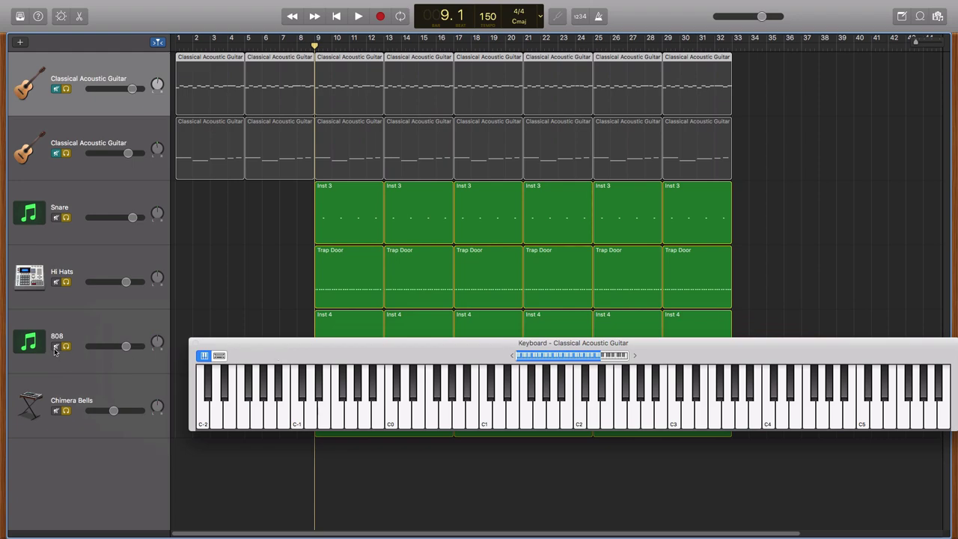
{"action": "left_click", "coordinate": [56, 347]}
{"action": "left_click", "coordinate": [56, 411]}
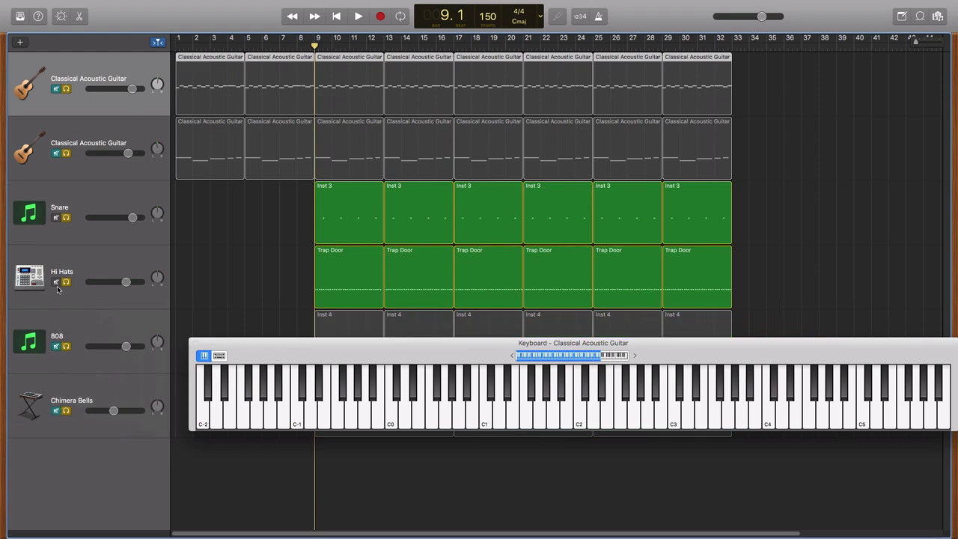
{"action": "left_click", "coordinate": [55, 282]}
{"action": "key", "text": "space"}
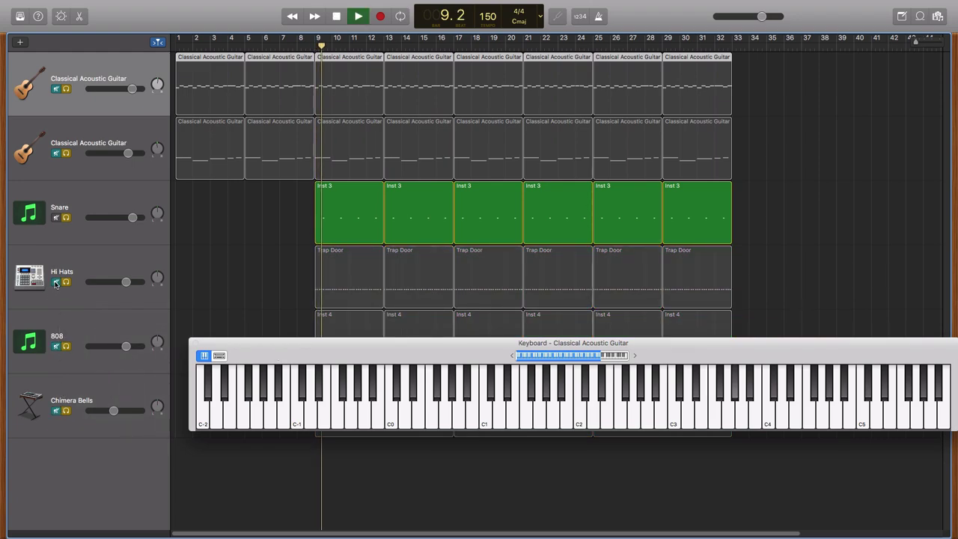
{"action": "left_click_drag", "start_coordinate": [385, 347], "coordinate": [324, 358]}
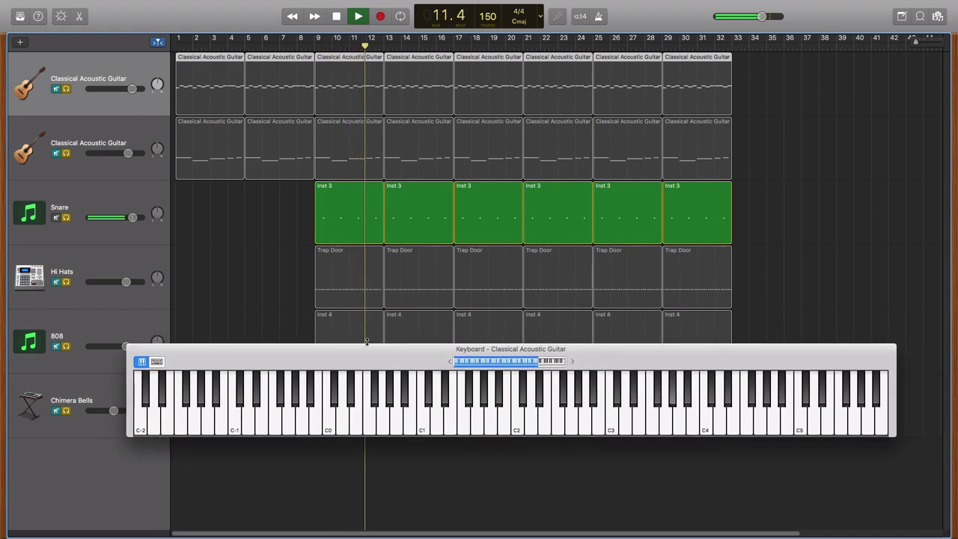
{"action": "key", "text": "space"}
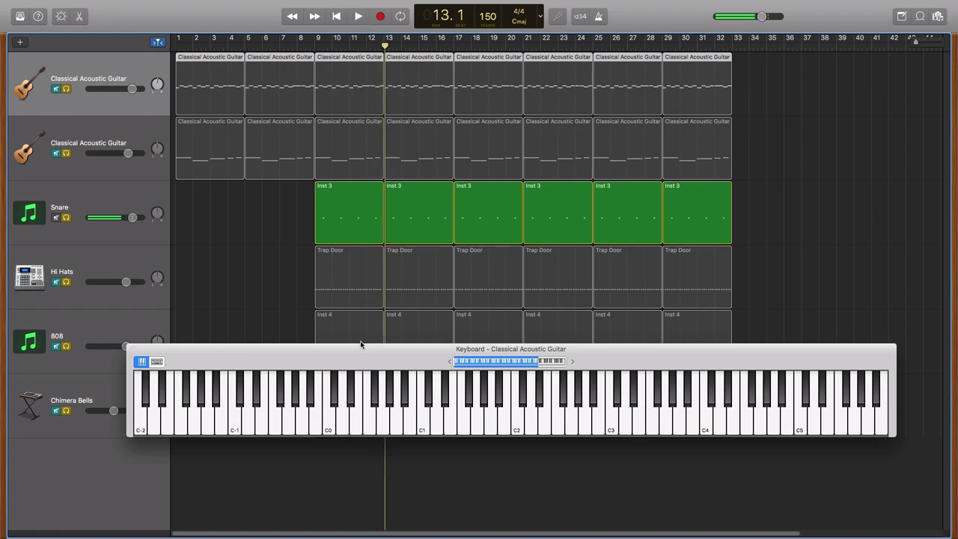
{"action": "left_click_drag", "start_coordinate": [274, 344], "coordinate": [232, 448]}
- Mute the Snare track, unmute Hi Hats, and move the playhead back to bar 9
{"action": "left_click", "coordinate": [56, 218]}
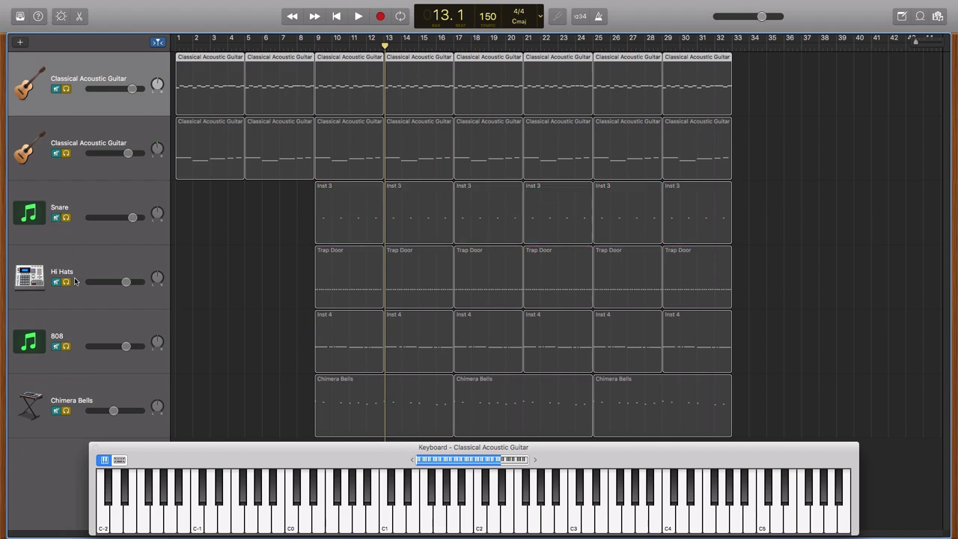
{"action": "left_click", "coordinate": [65, 282]}
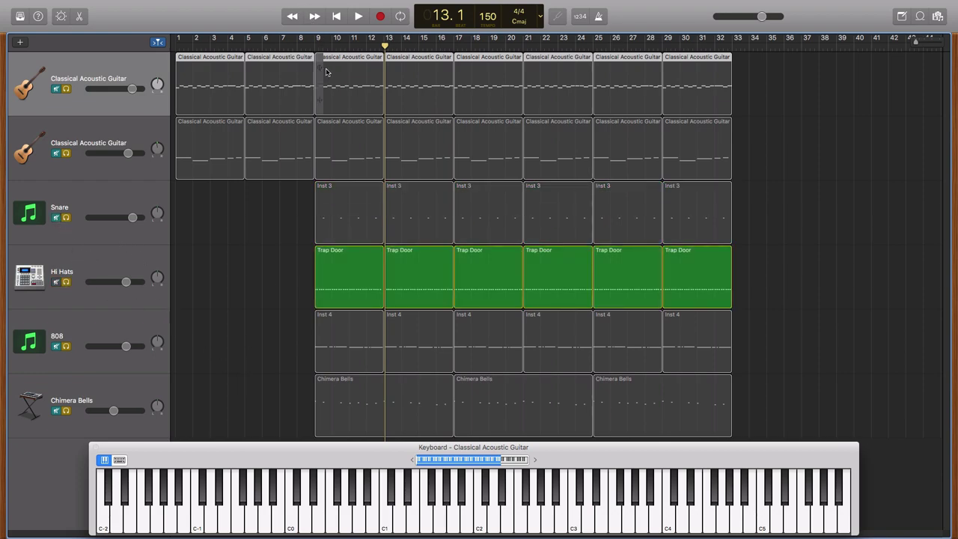
{"action": "left_click", "coordinate": [315, 48]}
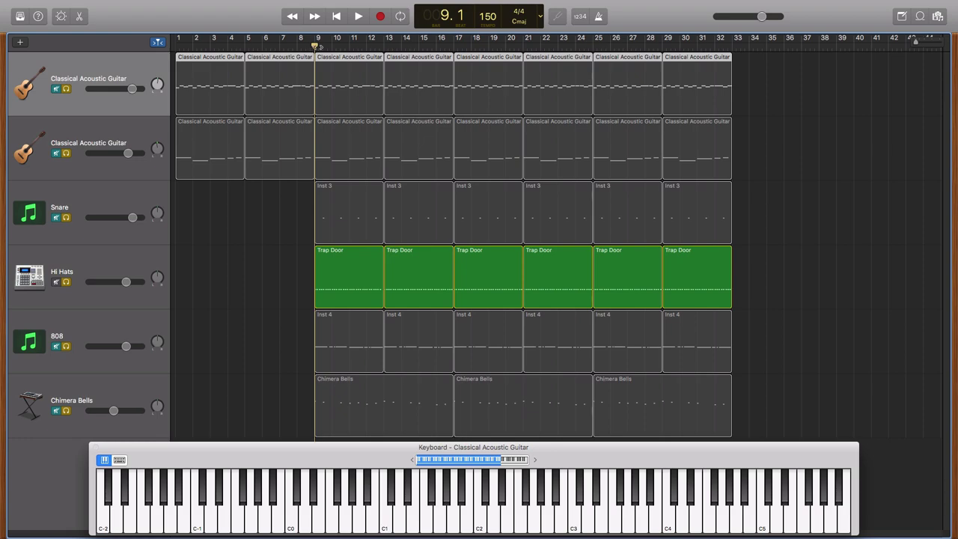
- Inspect the first Trap Door region's notes, then play the hi-hats alone from bar 9
{"action": "double_click", "coordinate": [343, 259]}
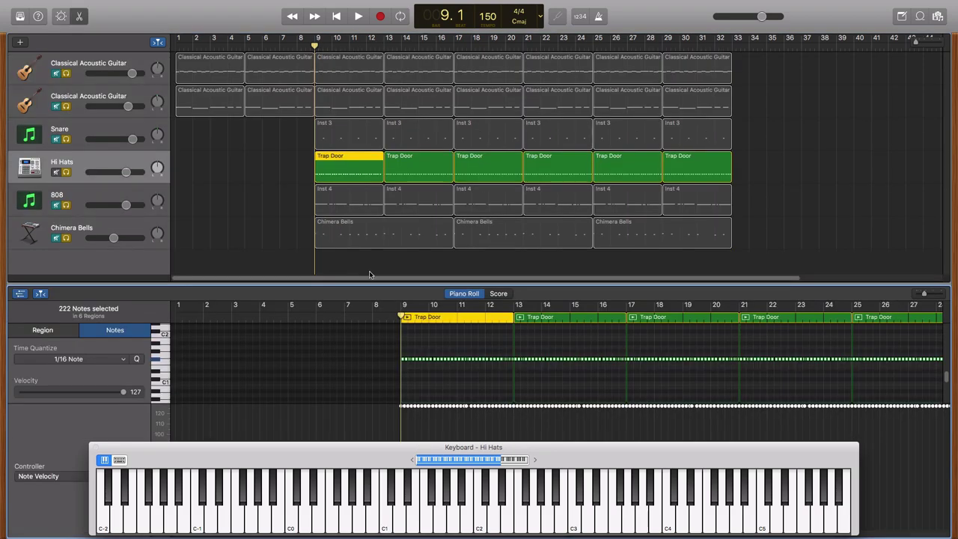
{"action": "left_click", "coordinate": [84, 18]}
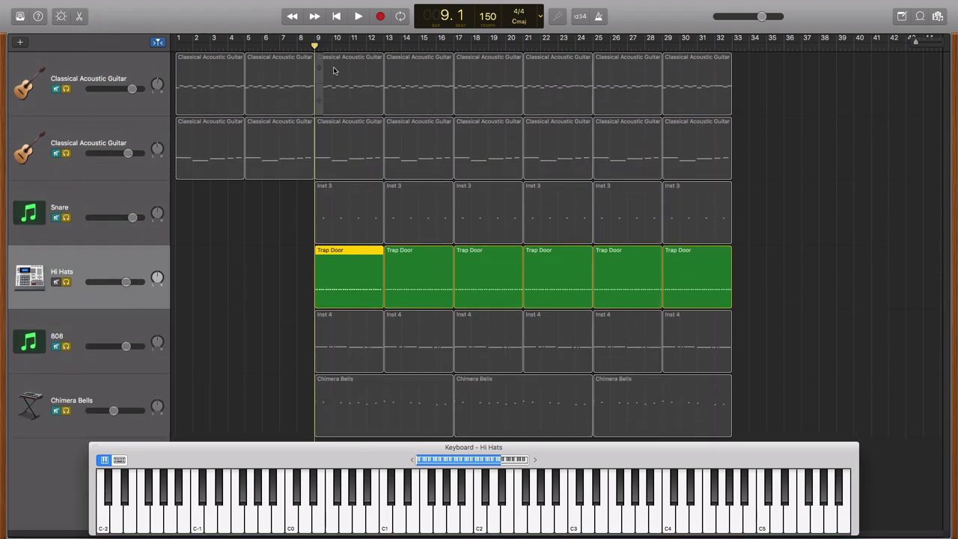
{"action": "key", "text": "space"}
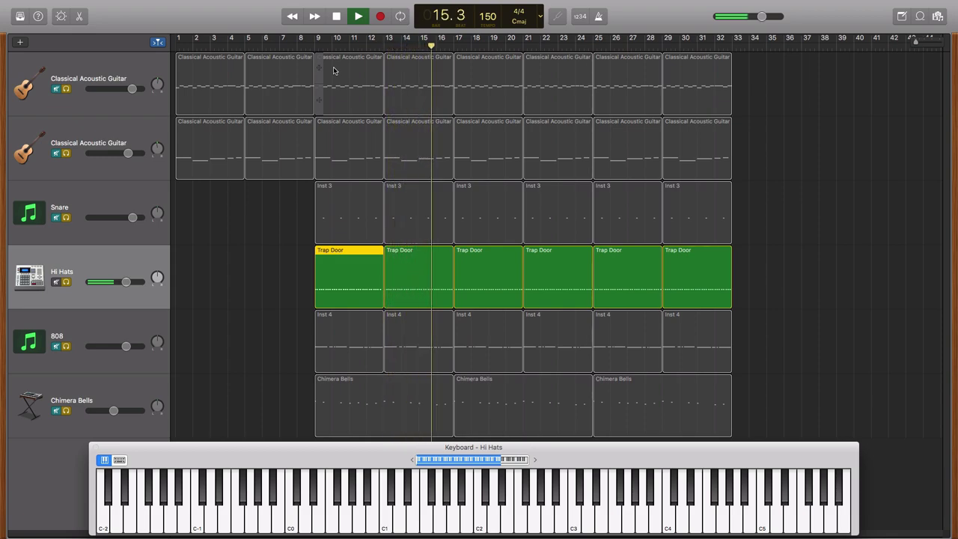
- Solo the 808, unsolo Hi Hats, and play from bar 9 until stopping at bar 17
{"action": "key", "text": "space"}
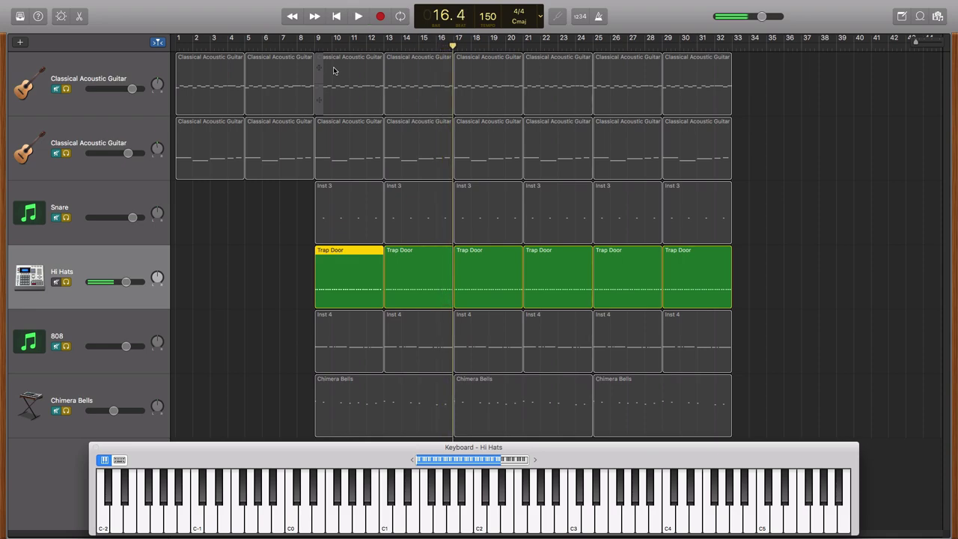
{"action": "left_click", "coordinate": [65, 336]}
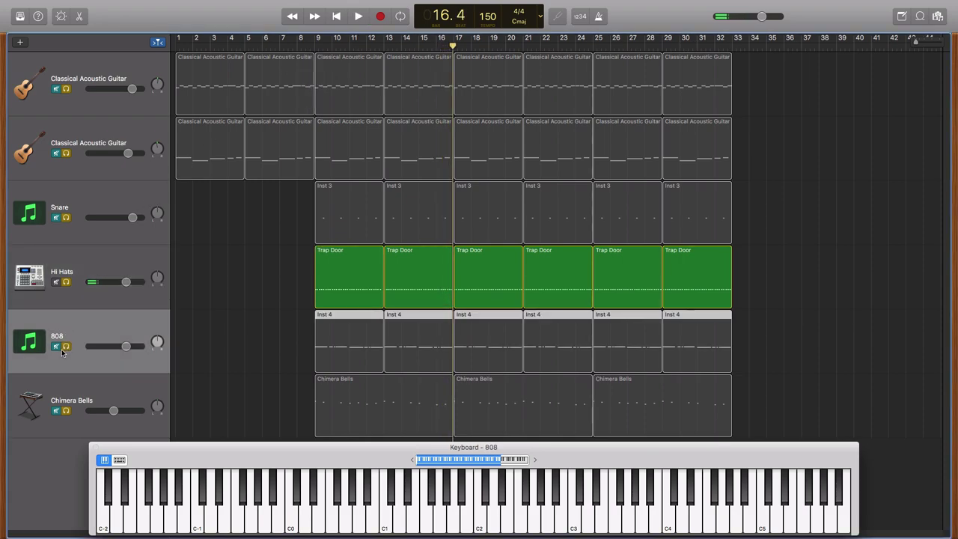
{"action": "left_click", "coordinate": [65, 346]}
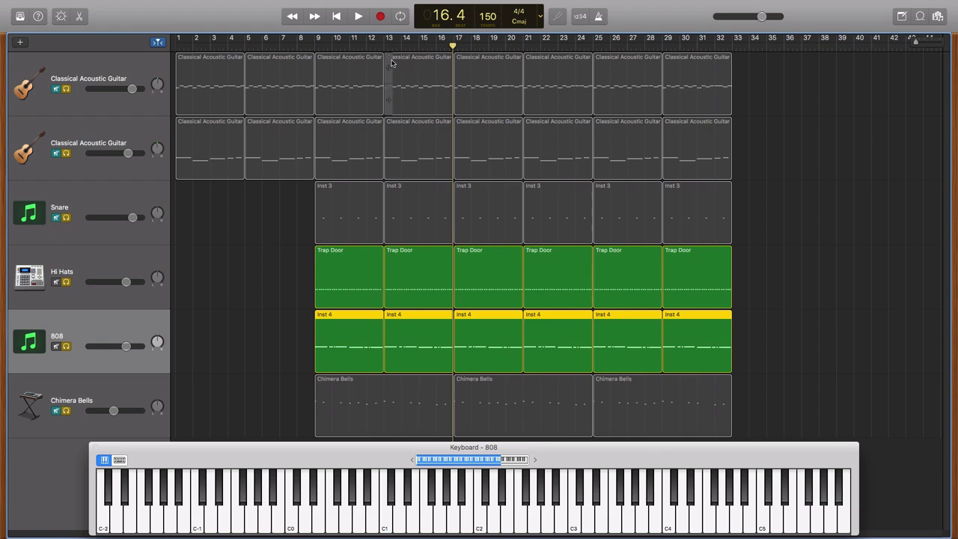
{"action": "left_click", "coordinate": [316, 46]}
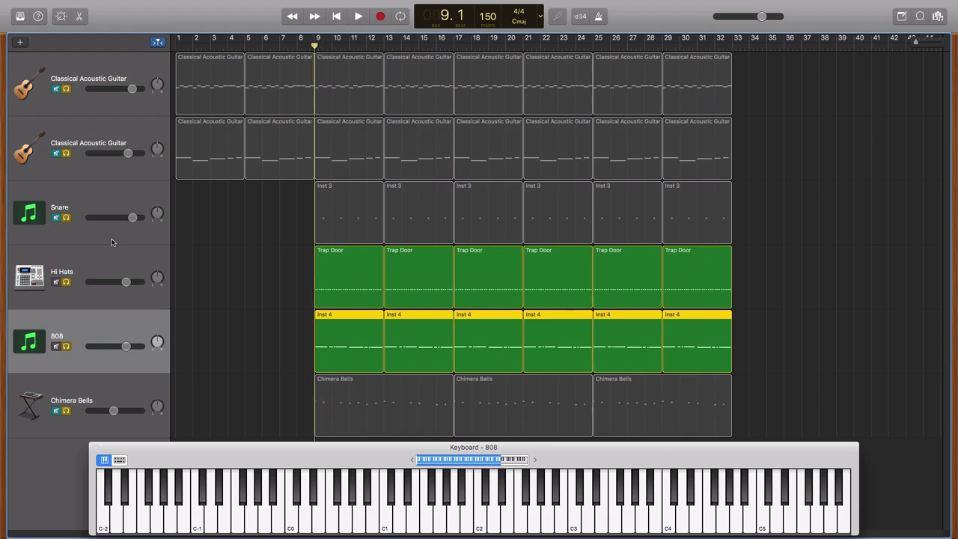
{"action": "left_click", "coordinate": [56, 282]}
{"action": "left_click", "coordinate": [359, 17]}
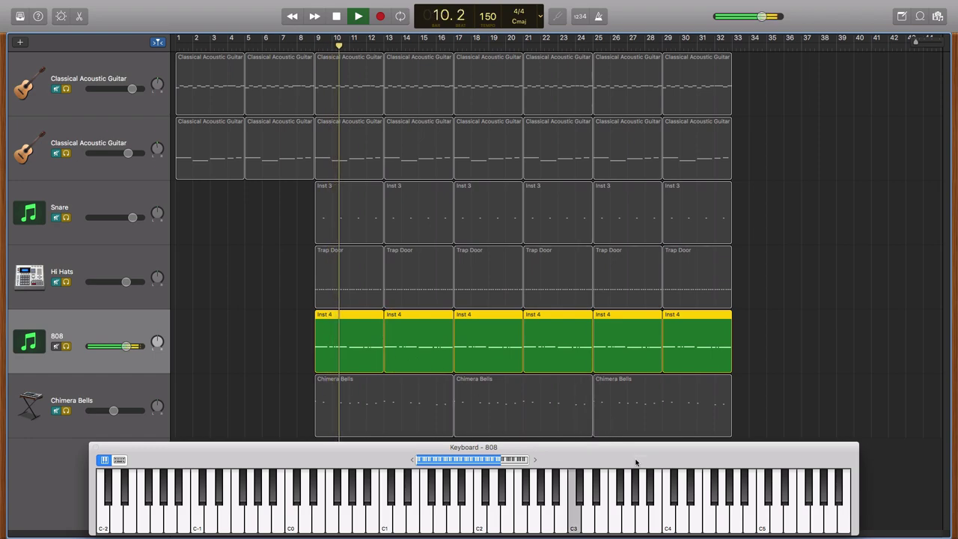
{"action": "left_click_drag", "start_coordinate": [636, 462], "coordinate": [639, 454]}
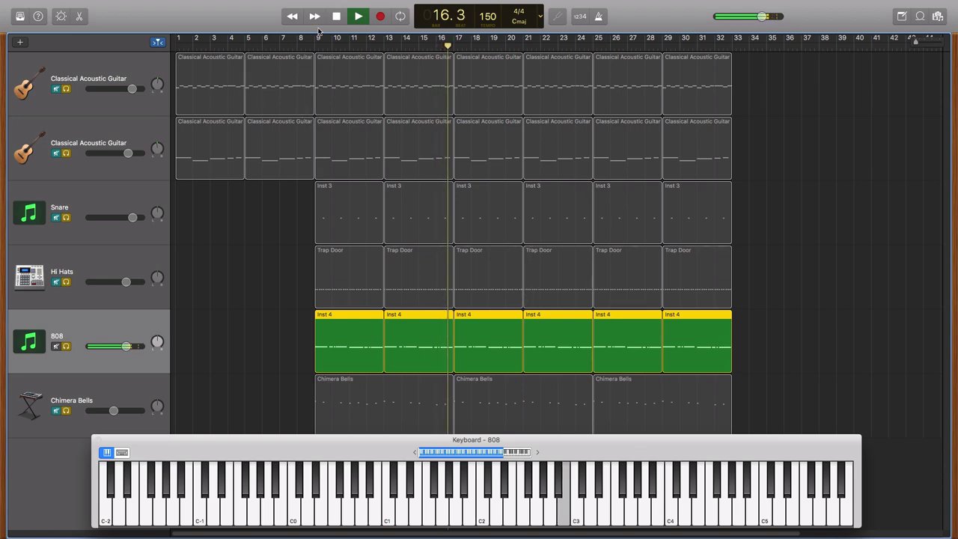
{"action": "left_click", "coordinate": [342, 19]}
{"action": "key", "text": "super+k"}
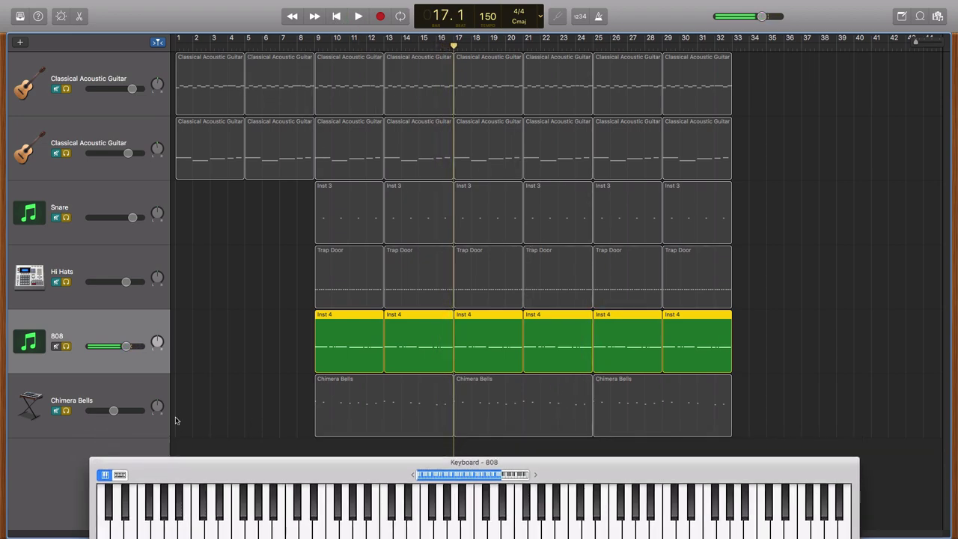
- Solo the Chimera Bells track and unsolo the 808 track
{"action": "left_click", "coordinate": [56, 412]}
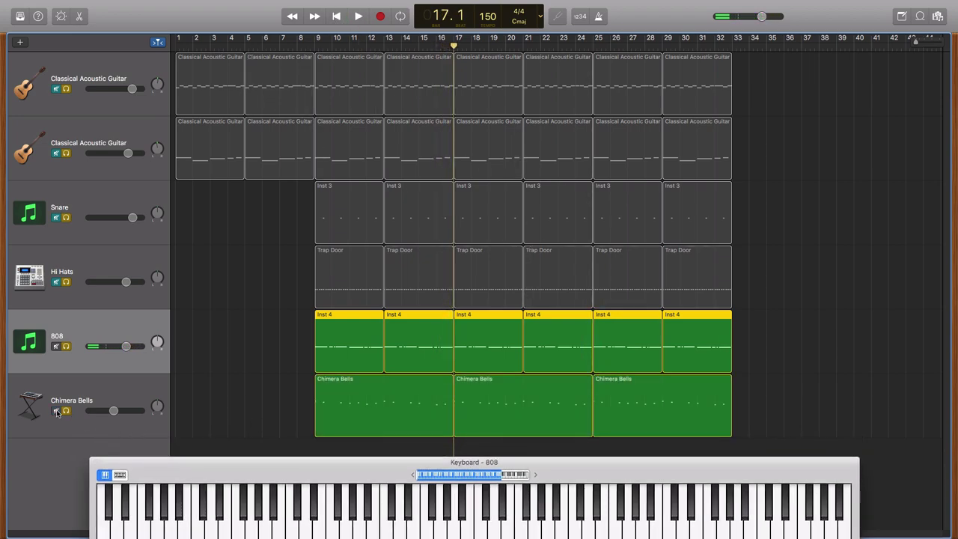
{"action": "left_click", "coordinate": [67, 386]}
{"action": "left_click", "coordinate": [56, 346]}
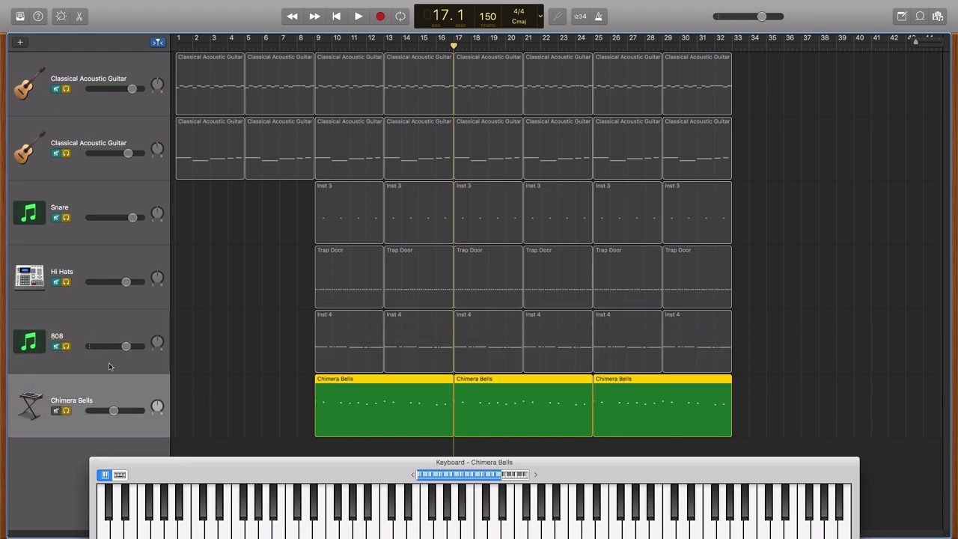
- Play Chimera Bells from bar 9 to bar 24, then reset the playhead to bar 1
{"action": "left_click", "coordinate": [314, 49]}
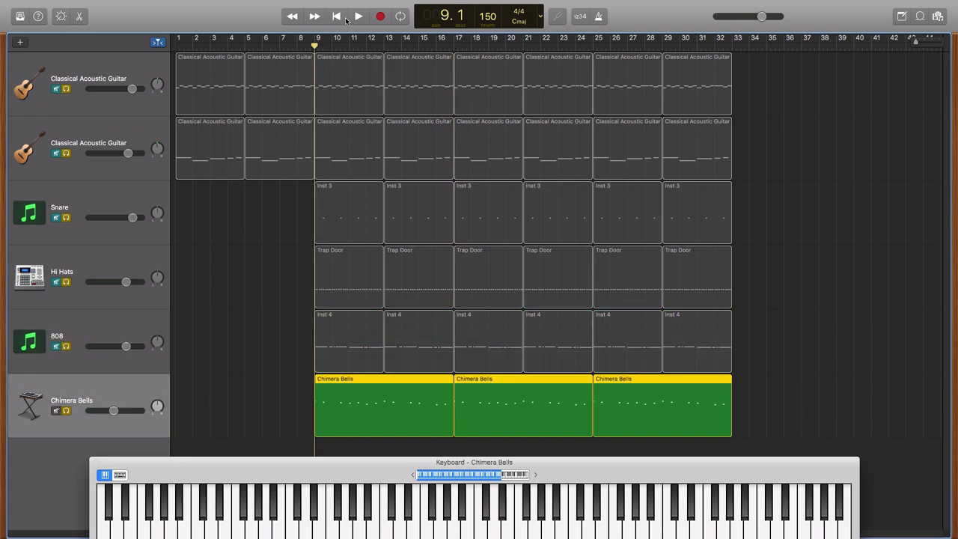
{"action": "key", "text": "space"}
{"action": "left_click_drag", "start_coordinate": [627, 474], "coordinate": [597, 169]}
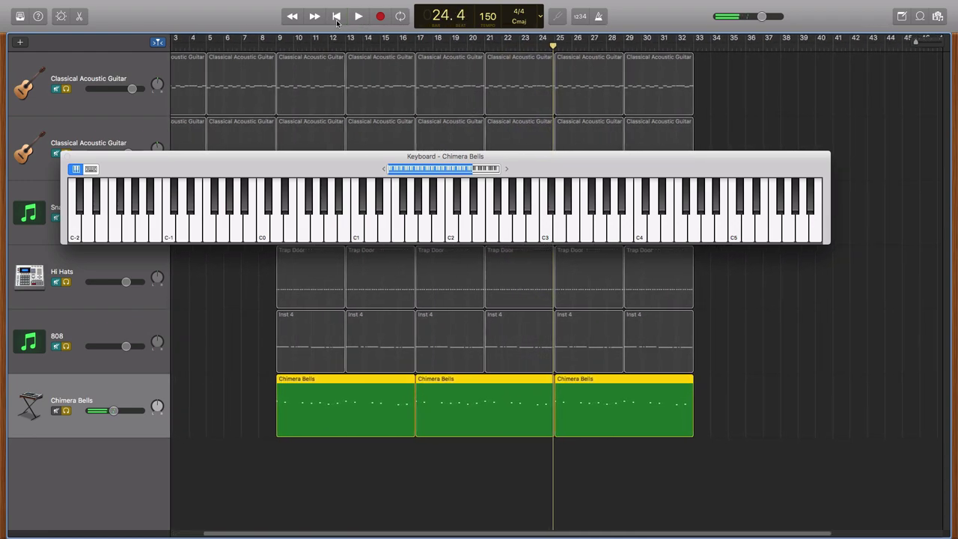
{"action": "double_click", "coordinate": [336, 18]}
{"action": "left_click_drag", "start_coordinate": [360, 175], "coordinate": [244, 438]}
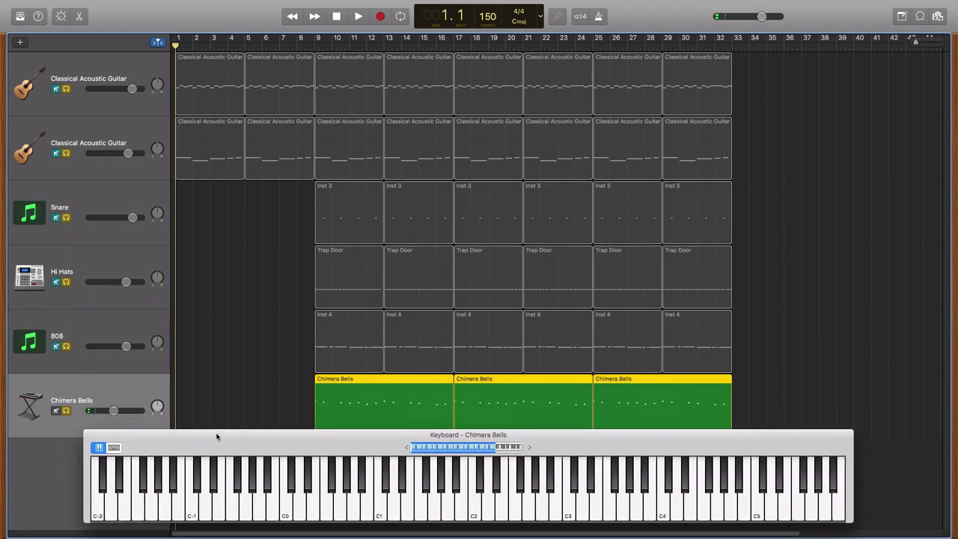
- Close the keyboard, solo 808, Hi Hats, Snare and both guitars, then open the 808's smart controls
{"action": "left_click", "coordinate": [89, 436]}
{"action": "left_click", "coordinate": [65, 346]}
{"action": "left_click", "coordinate": [65, 347]}
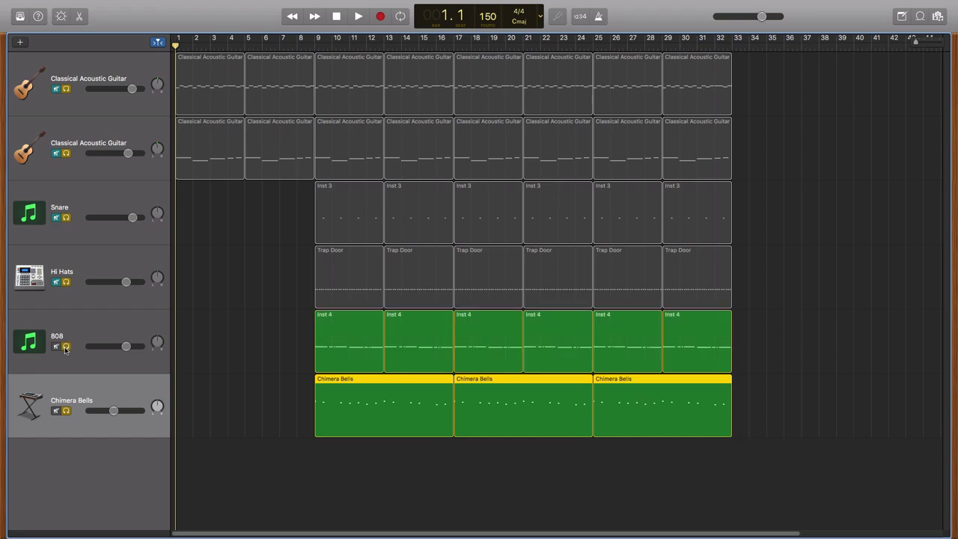
{"action": "left_click", "coordinate": [66, 281]}
{"action": "left_click", "coordinate": [66, 217]}
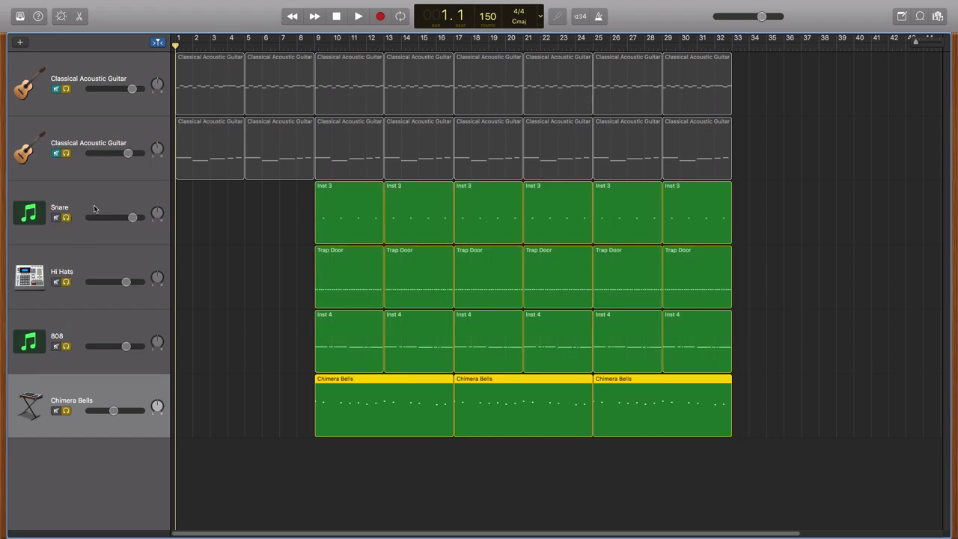
{"action": "left_click", "coordinate": [66, 153]}
{"action": "left_click", "coordinate": [66, 88]}
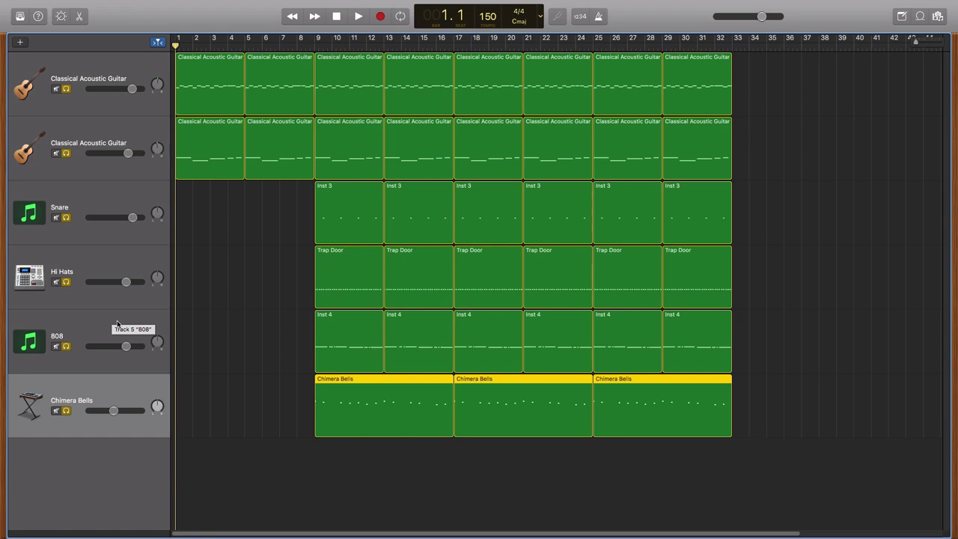
{"action": "left_click", "coordinate": [130, 331]}
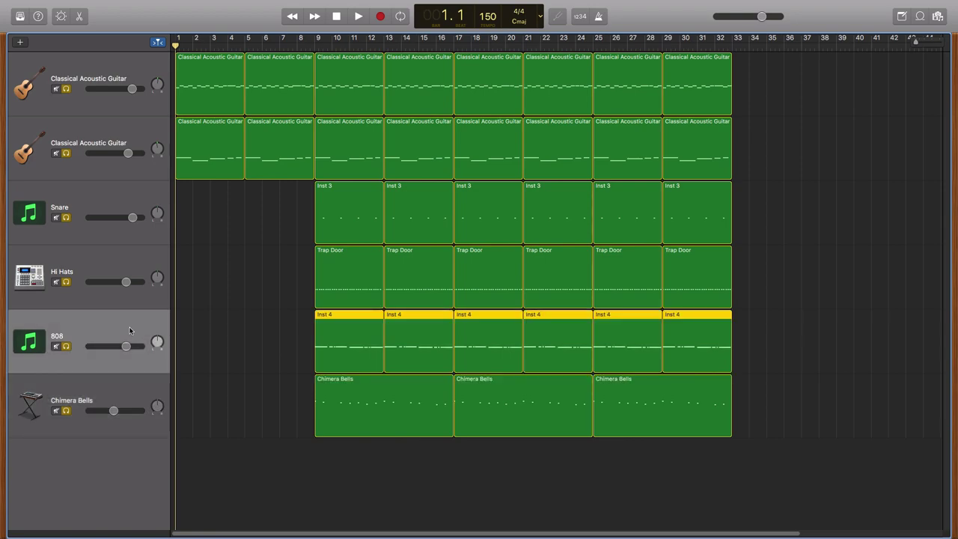
{"action": "left_click", "coordinate": [62, 18]}
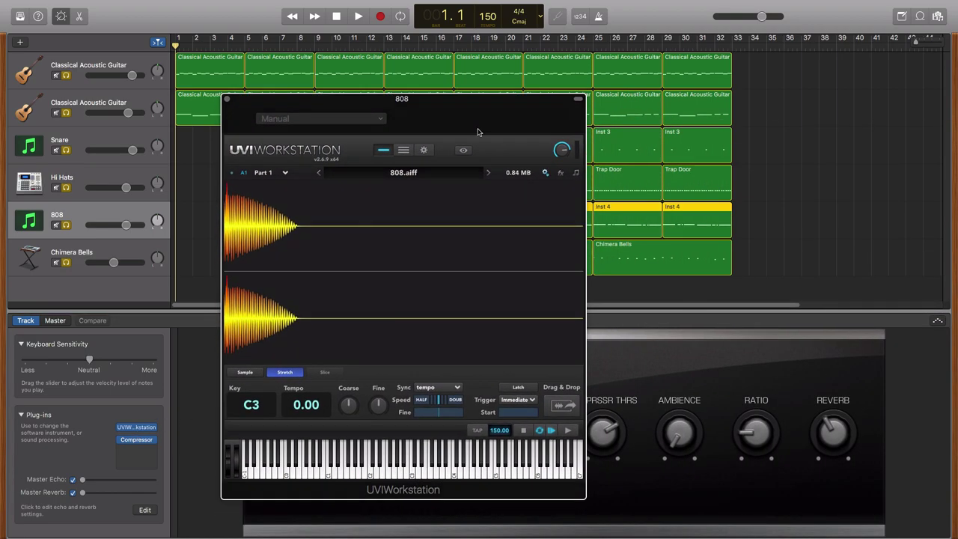
- Close the 808's UVI Workstation window, hide smart controls, and select the Snare track
{"action": "left_click", "coordinate": [227, 99]}
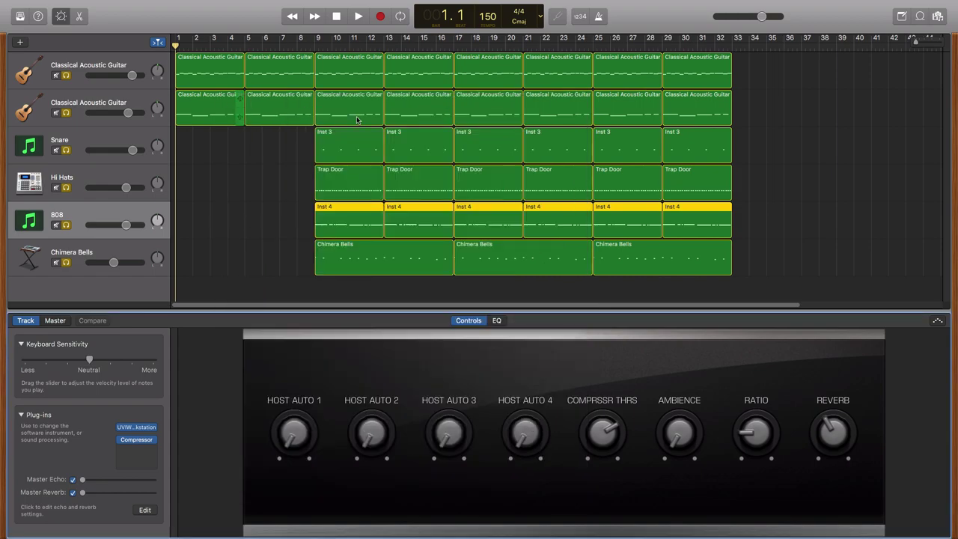
{"action": "left_click", "coordinate": [61, 16]}
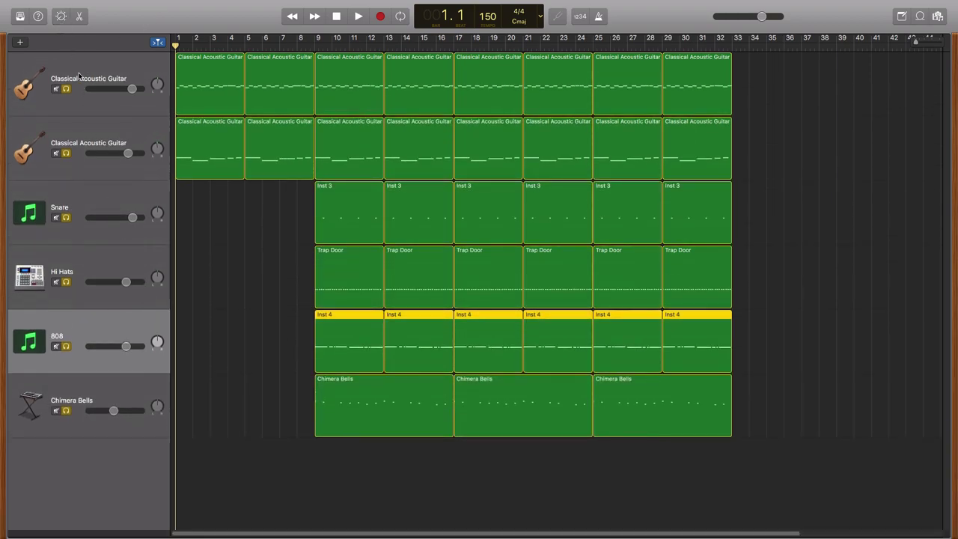
{"action": "left_click", "coordinate": [78, 74]}
{"action": "left_click", "coordinate": [78, 198]}
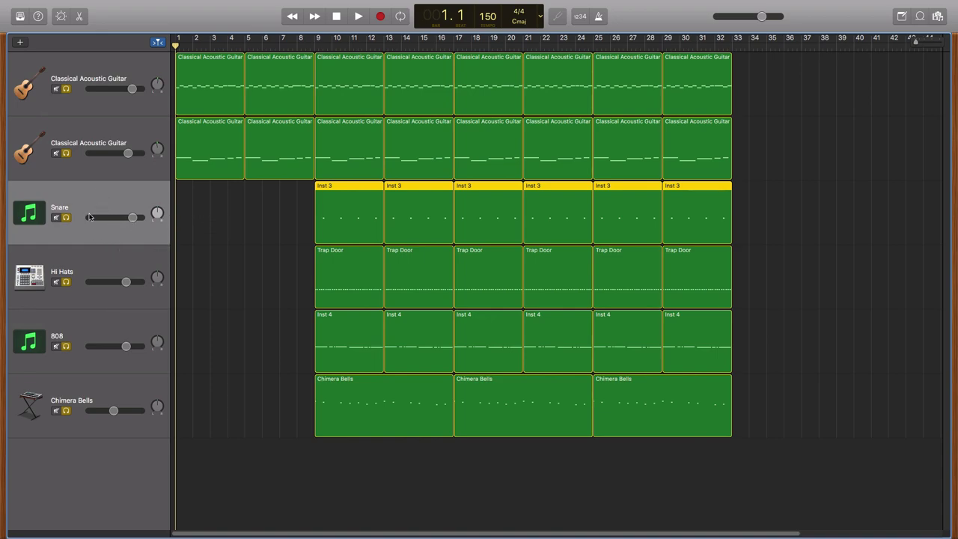
- Open the Snare's AUSampler settings, expand and collapse its layer editor, then close it
{"action": "left_click", "coordinate": [62, 16]}
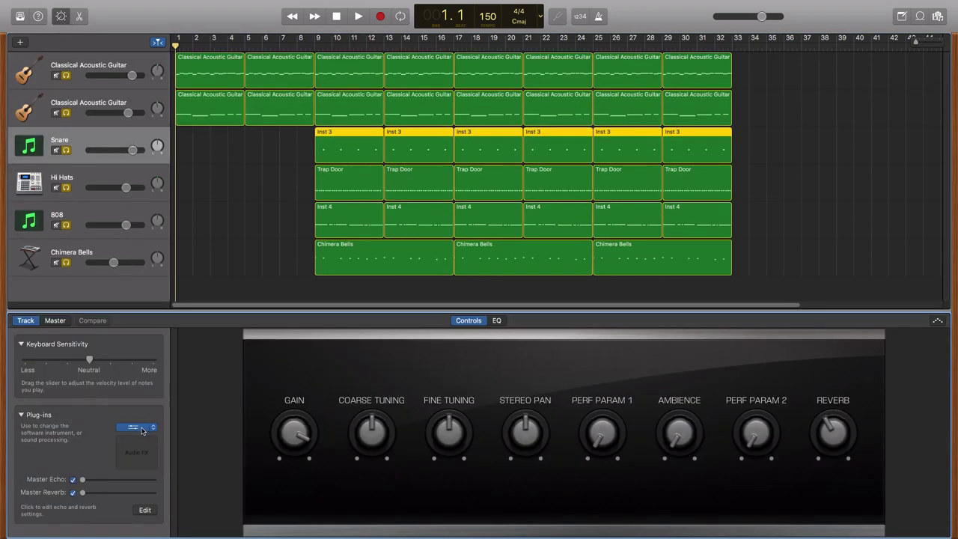
{"action": "left_click", "coordinate": [136, 427]}
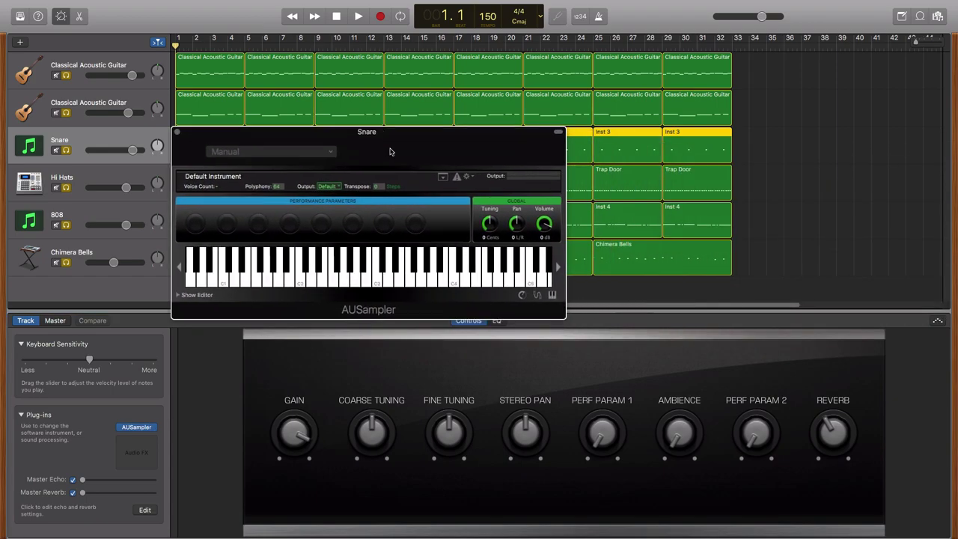
{"action": "left_click", "coordinate": [180, 296]}
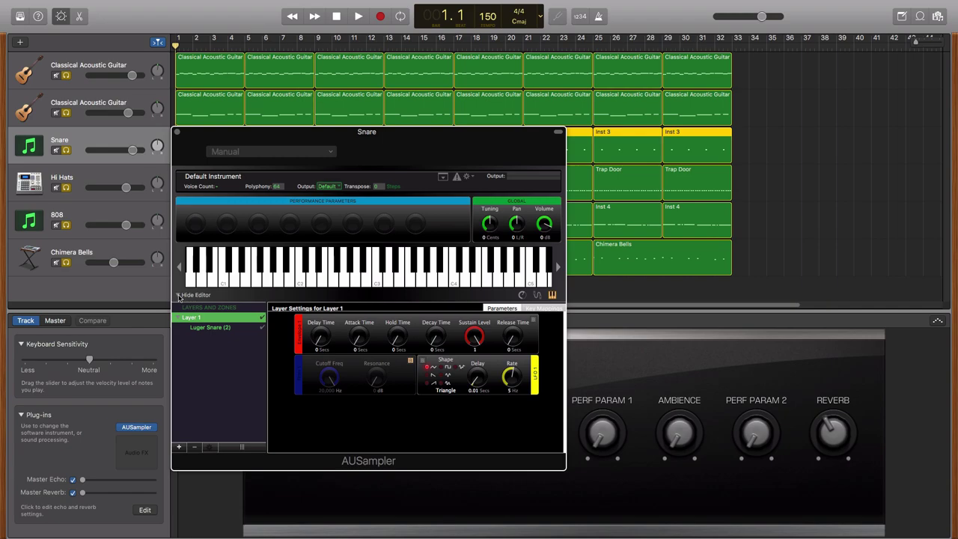
{"action": "left_click", "coordinate": [181, 296]}
{"action": "left_click", "coordinate": [178, 131]}
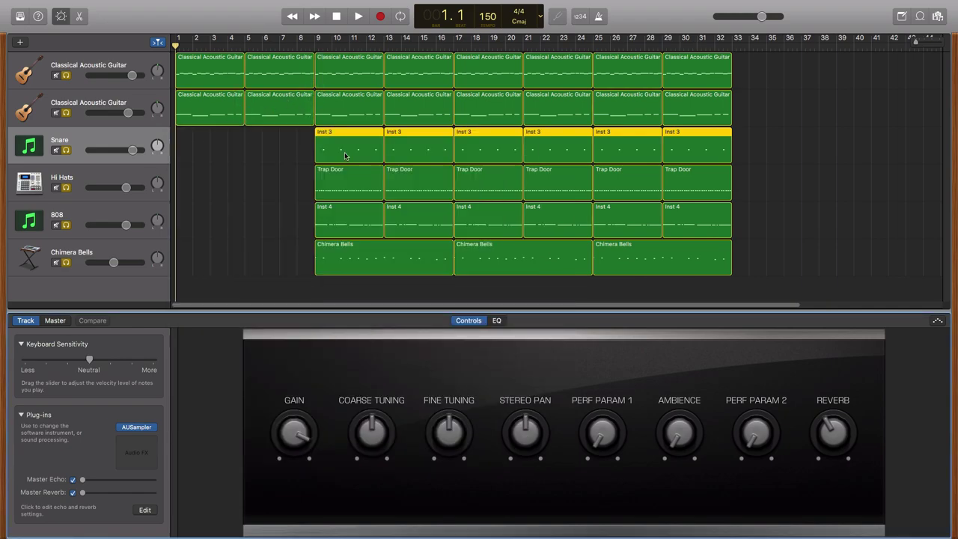
- Hide smart controls, zoom to fit the whole arrangement, and play it from bar 1
{"action": "key", "text": "b"}
{"action": "key", "text": "z"}
{"action": "left_click", "coordinate": [358, 16]}
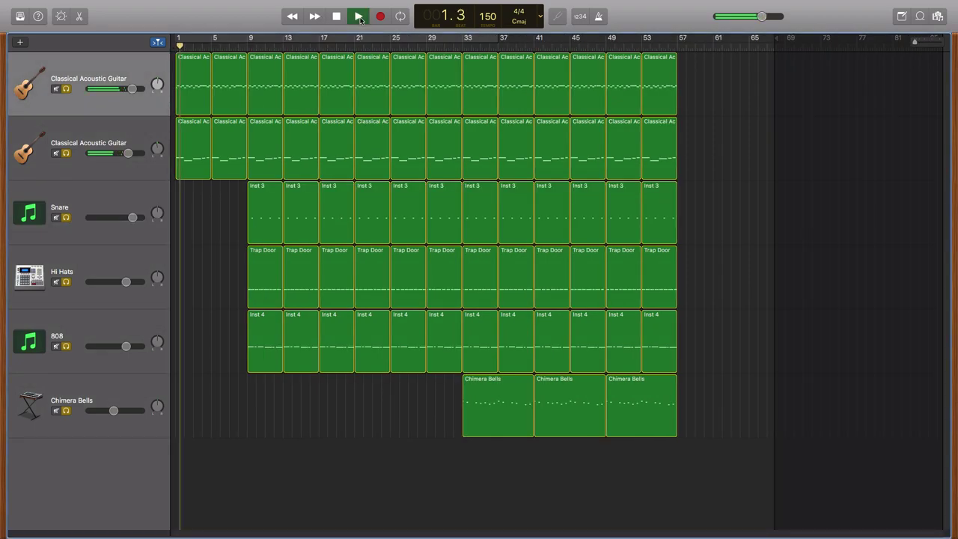